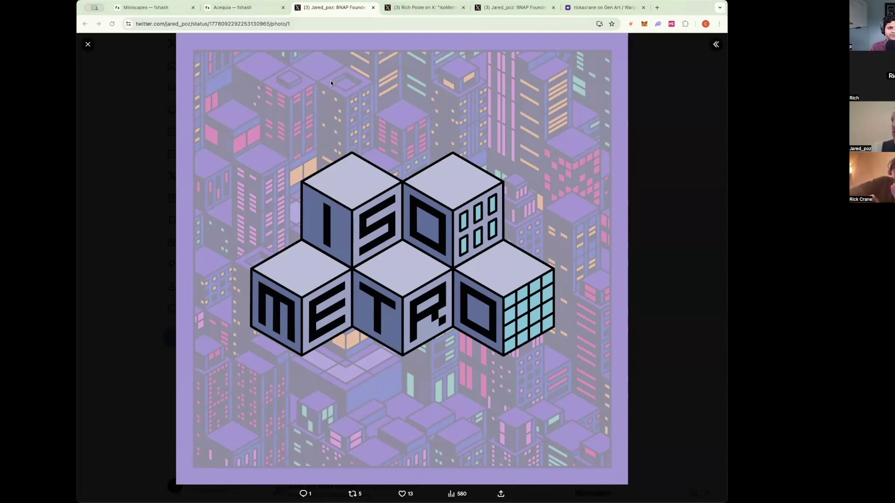
click(421, 8)
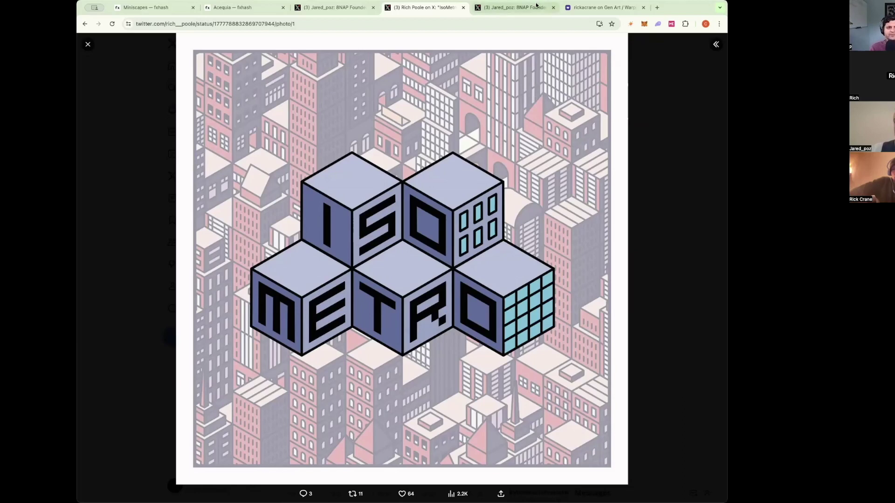
click(518, 7)
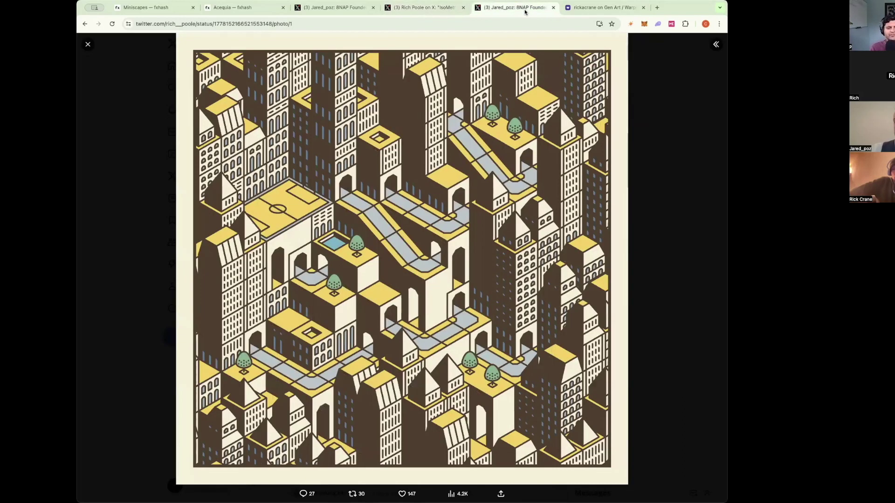
- Enlarge the night-time isometric city image in the Warpcast post
click(606, 7)
click(394, 264)
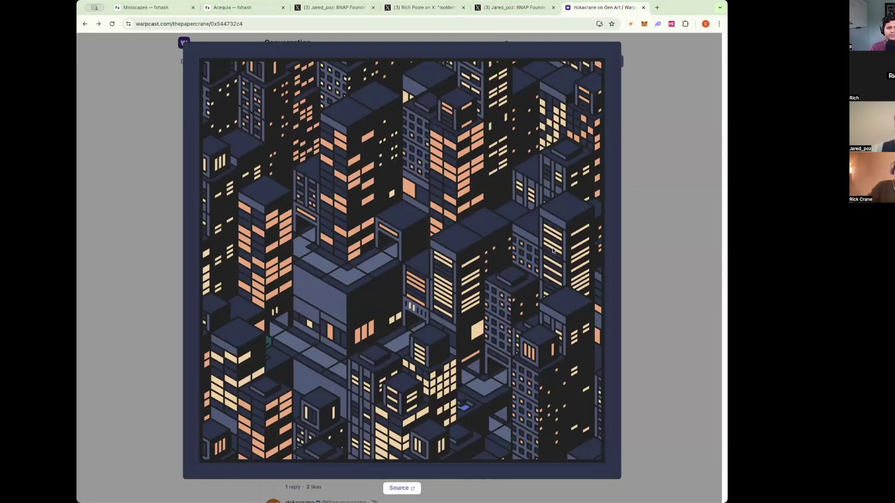